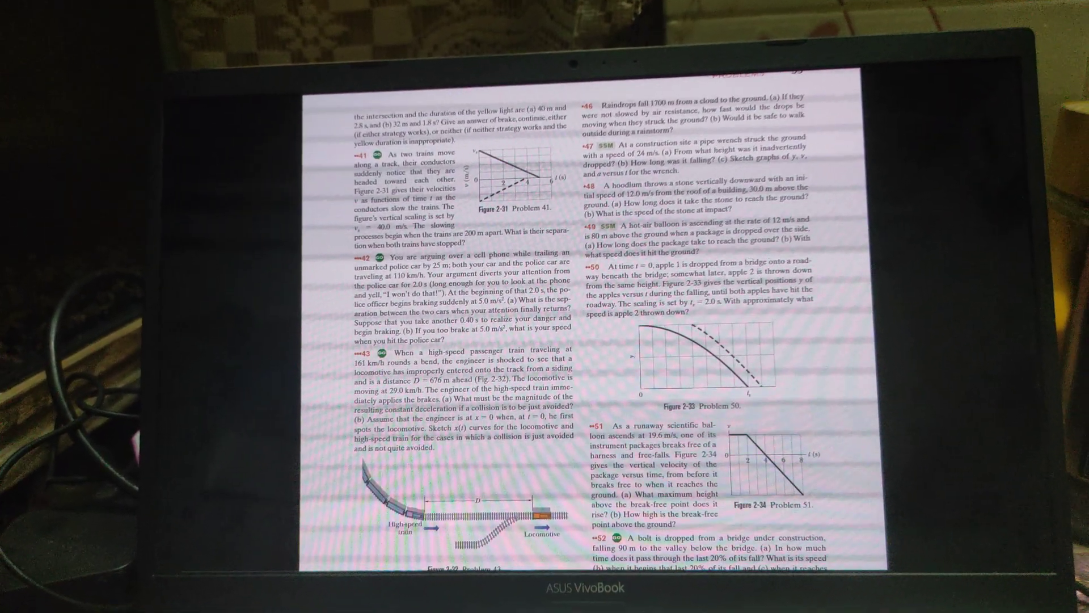
# Exit full-screen view and bring up the Edit > Preferences dialog
pyautogui.press('Escape')
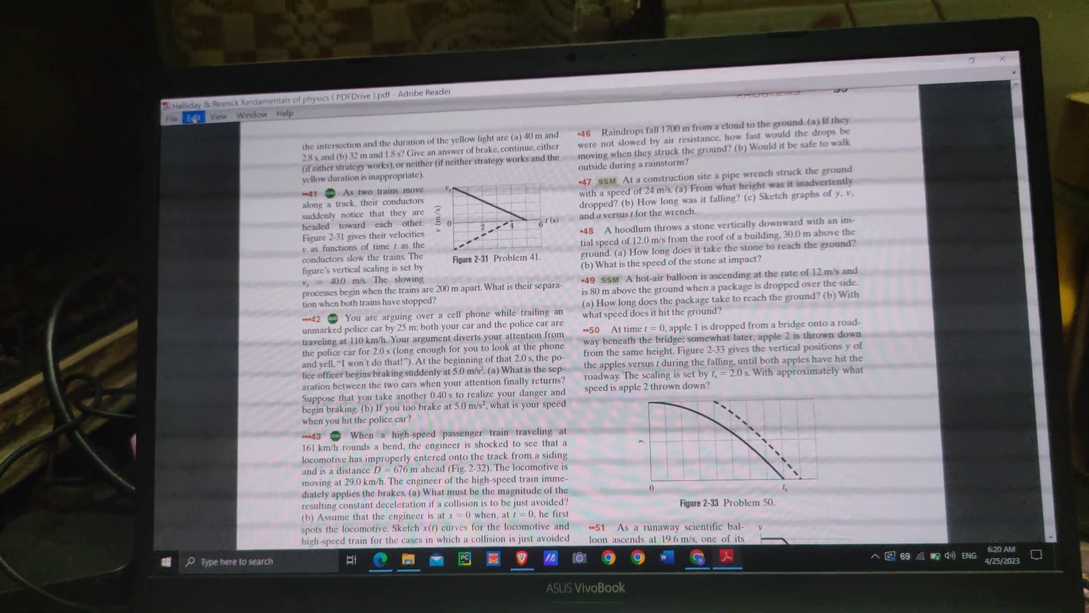
pyautogui.click(194, 118)
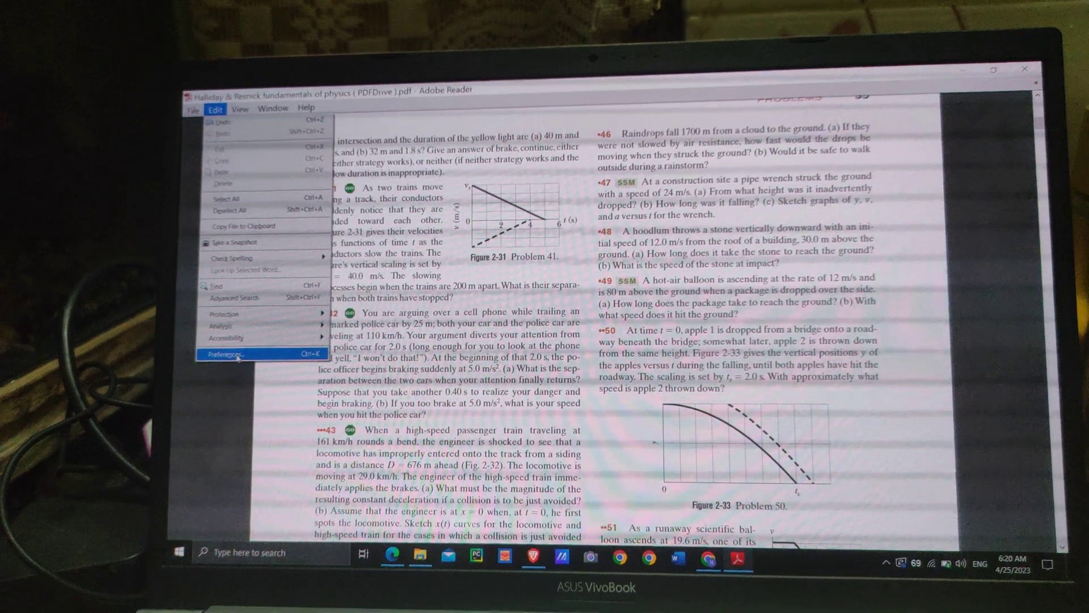
pyautogui.click(236, 361)
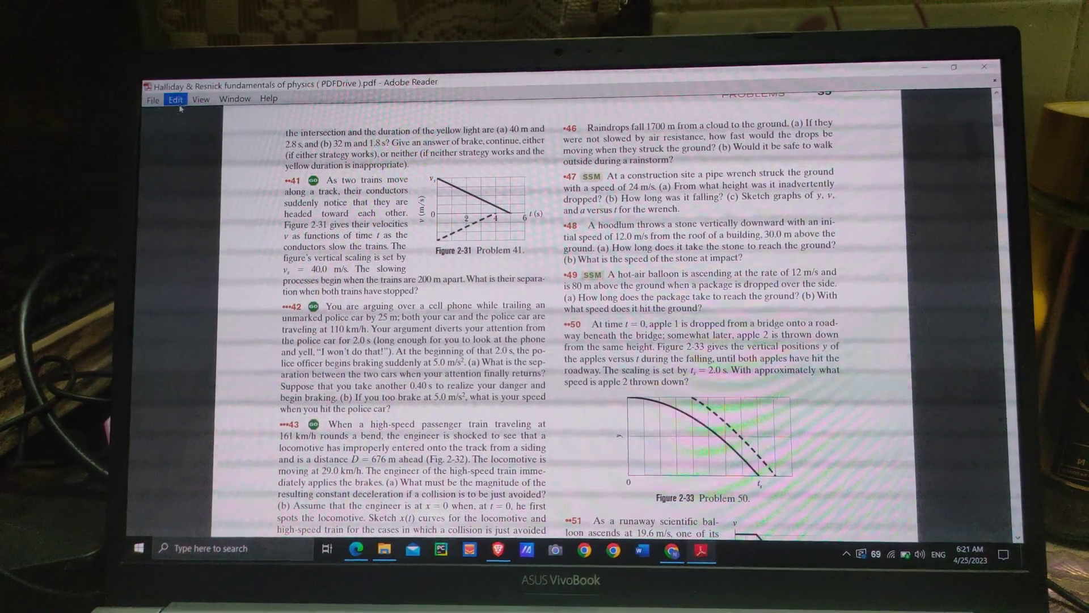
# Switch back to Full Screen Mode and activate the Select Tool
pyautogui.click(201, 101)
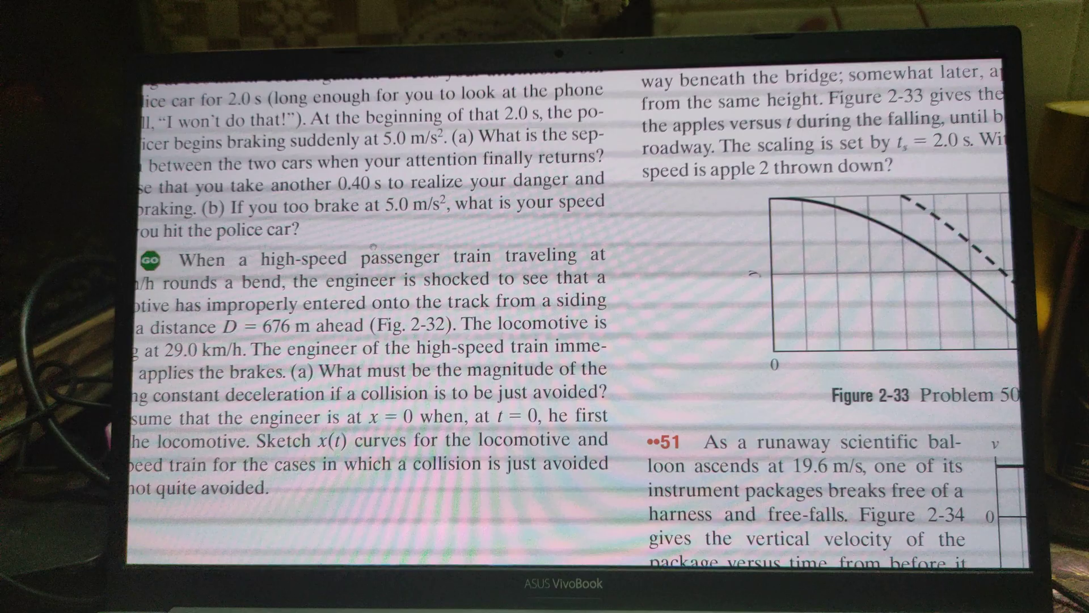
pyautogui.rightClick(366, 242)
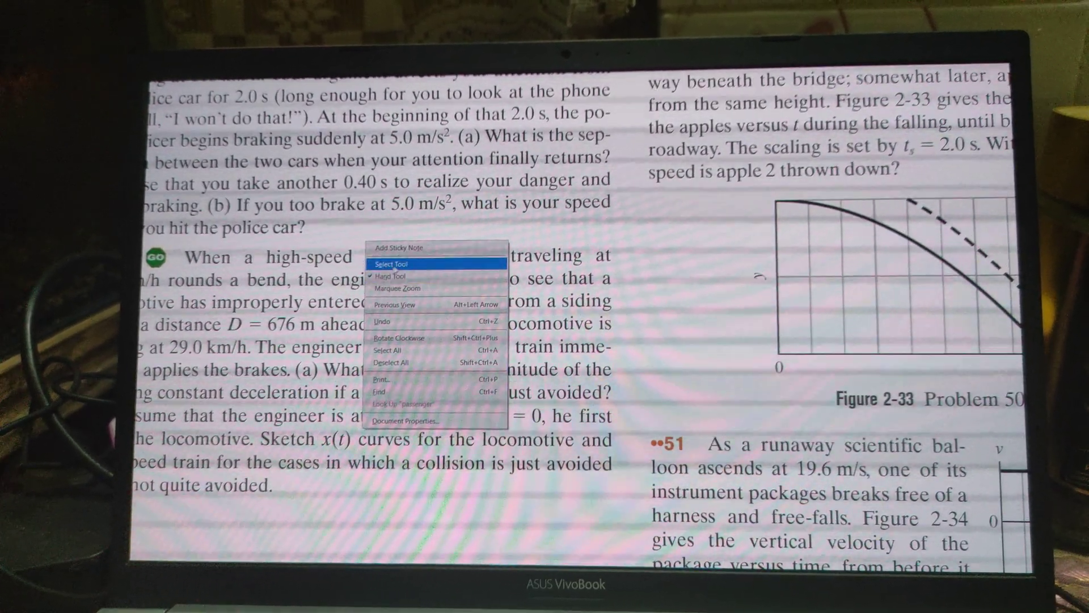
pyautogui.click(408, 263)
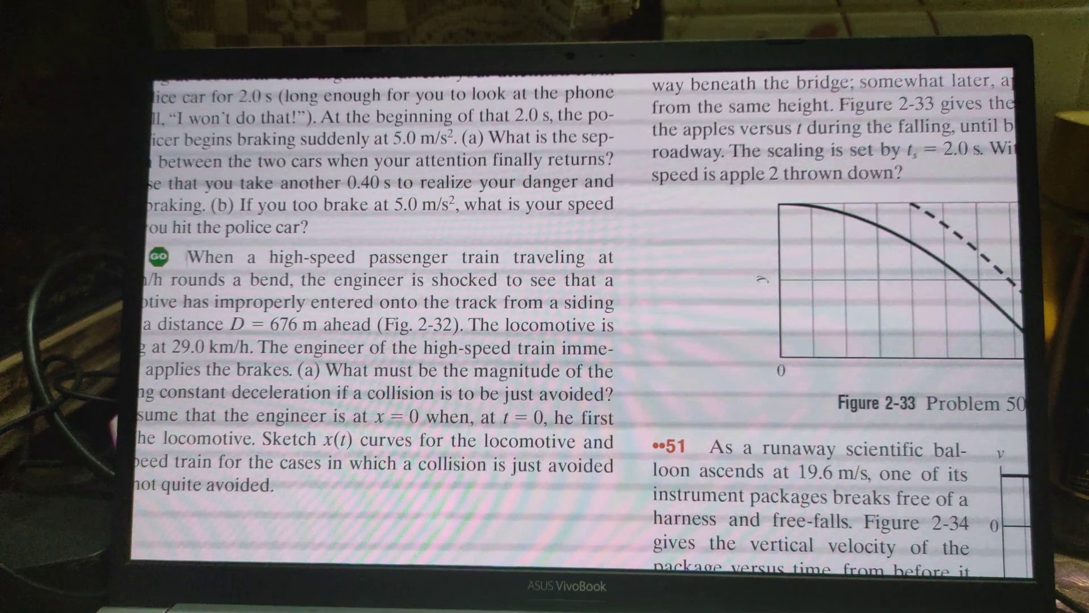
# Highlight the opening paragraph of high-speed train problem 43 in yellow
pyautogui.moveTo(192, 254); pyautogui.dragTo(371, 345)
pyautogui.rightClick(380, 283)
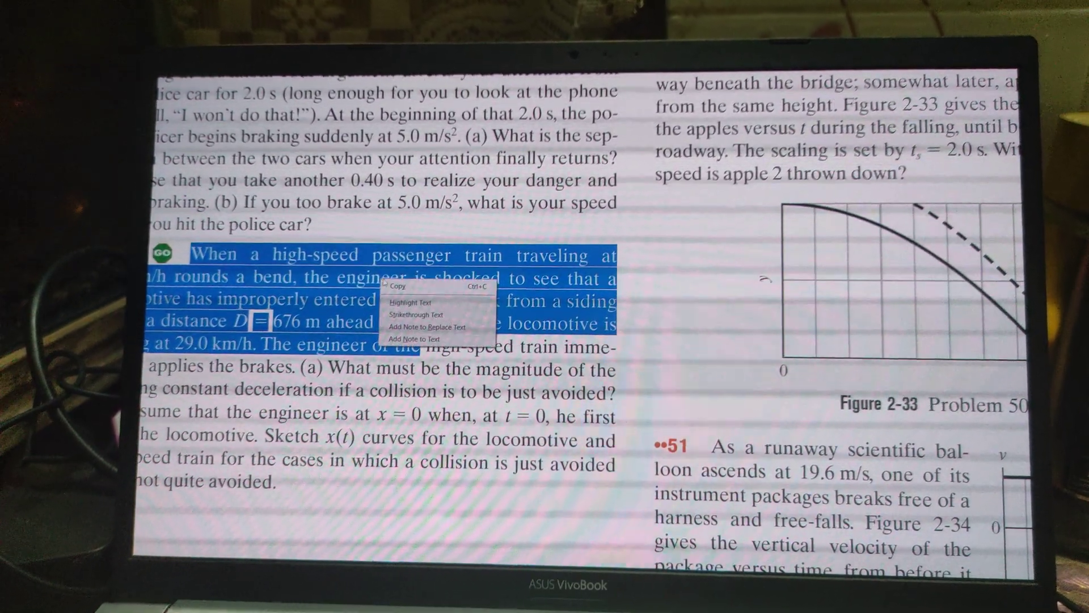
pyautogui.click(410, 303)
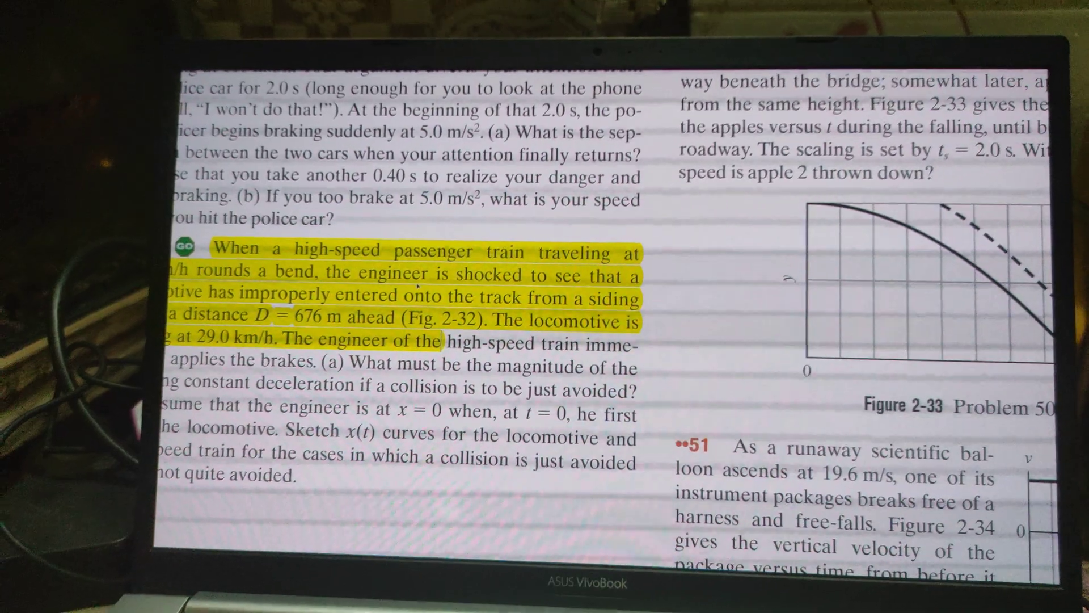